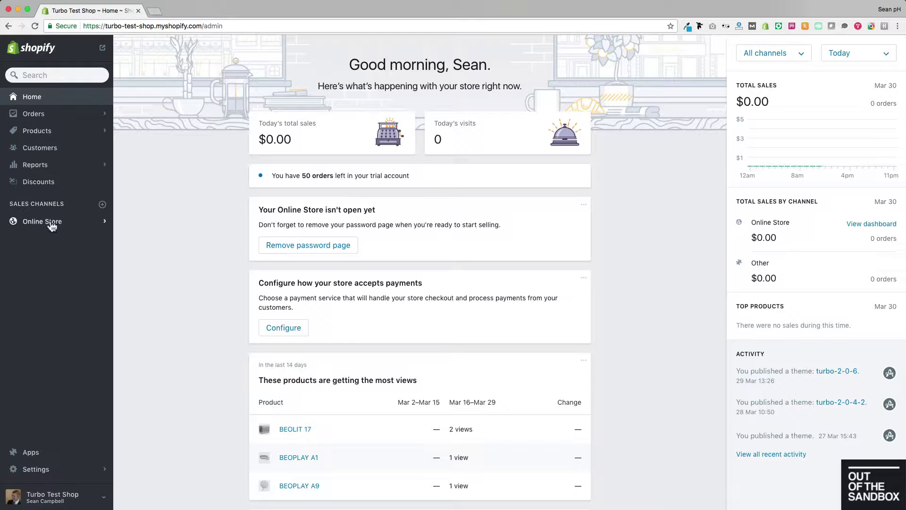
Step: Go to Online Store and browse the home page section list of the Turbo-2-0-6 theme editor
click(29, 222)
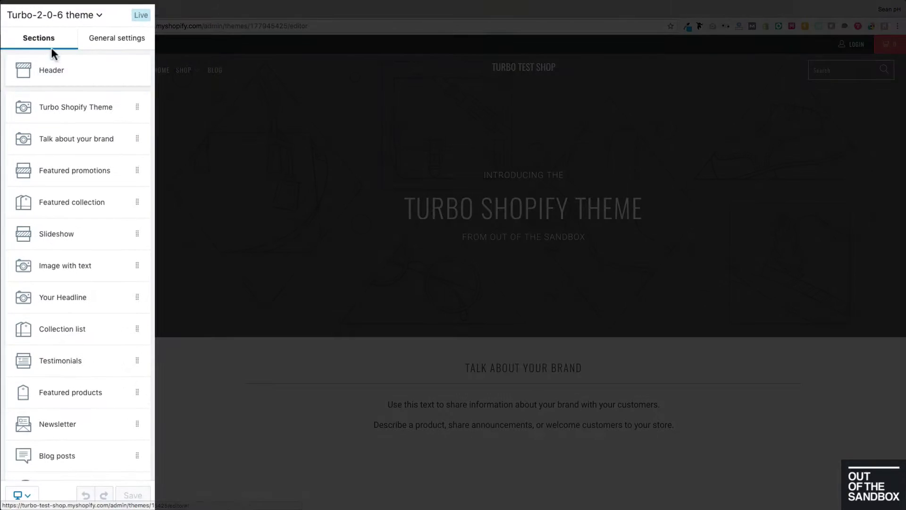
scroll(69, 140, down, 3)
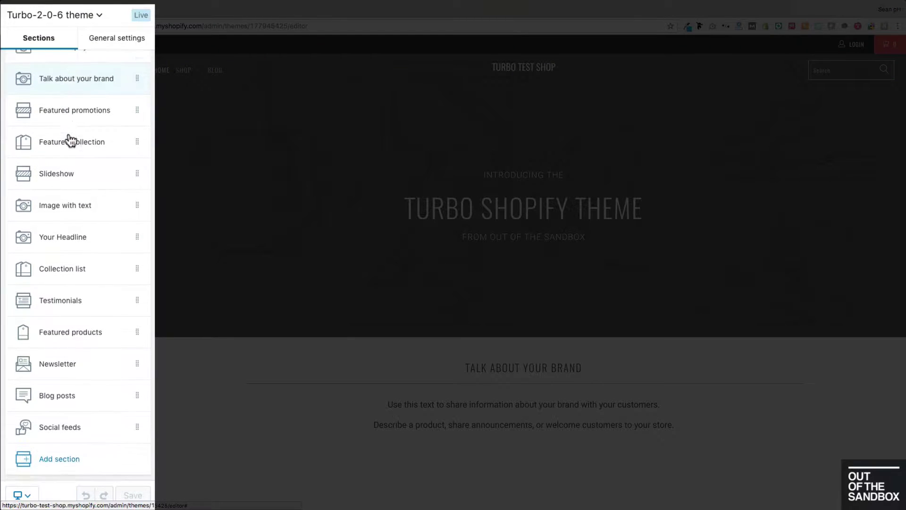
scroll(71, 139, up, 3)
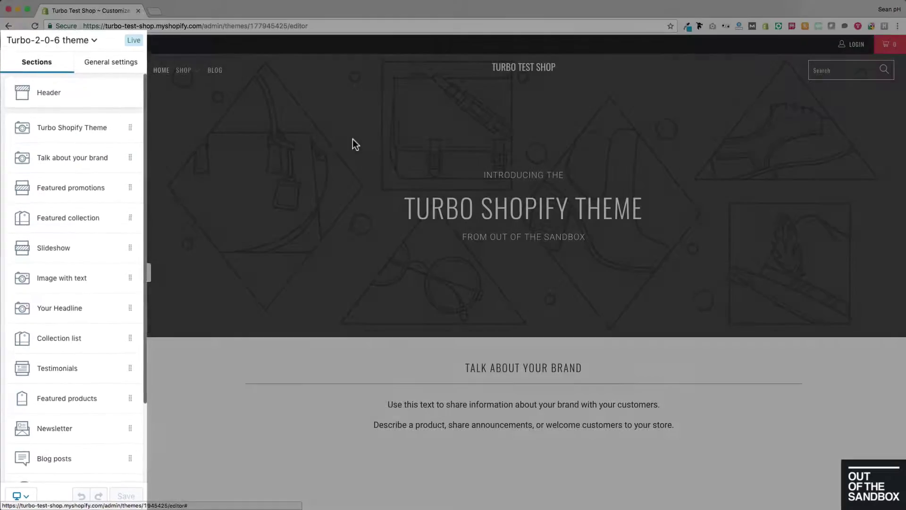
scroll(77, 142, down, 3)
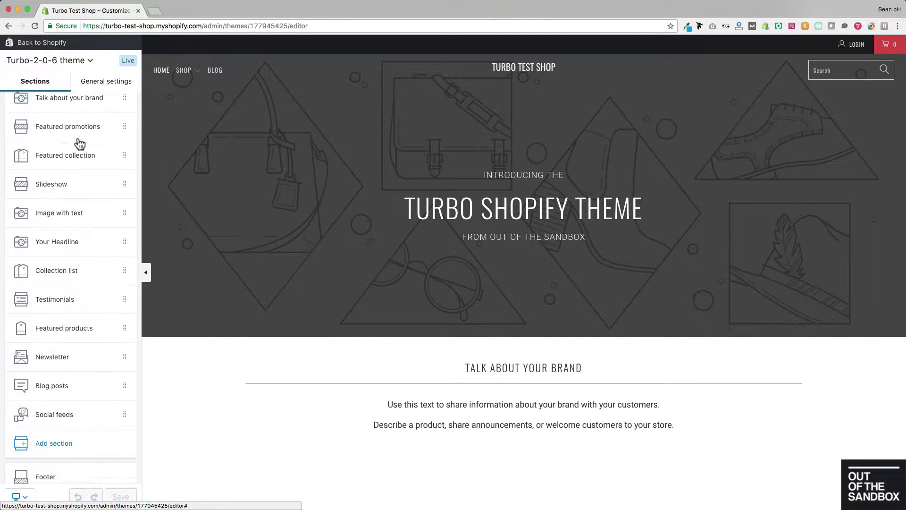
scroll(78, 143, up, 2)
scroll(79, 143, up, 1)
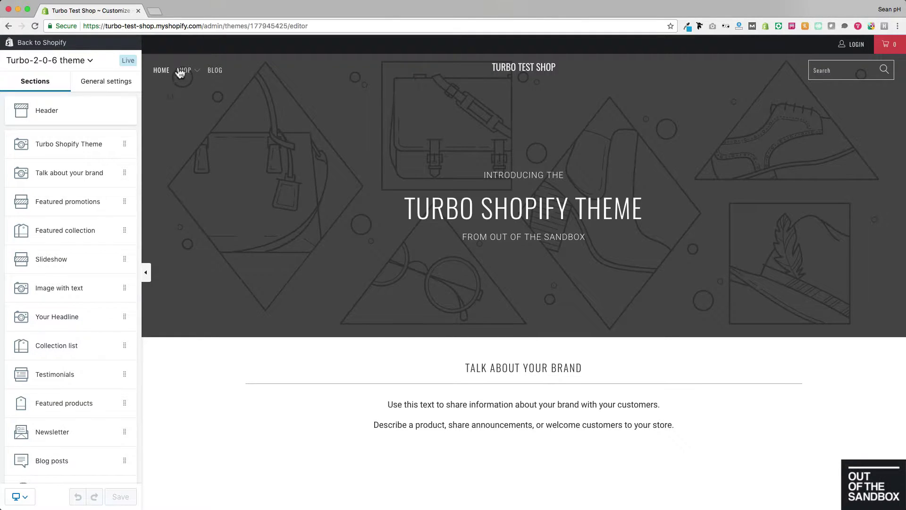
Step: Preview the Headphones collection page and look through its Collection section settings
mouse_move(182, 73)
click(312, 110)
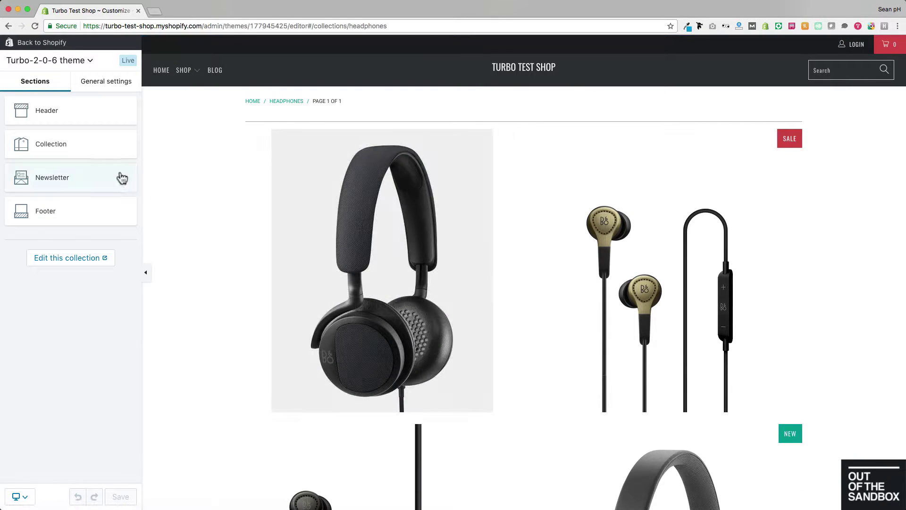
click(71, 148)
scroll(75, 285, down, 5)
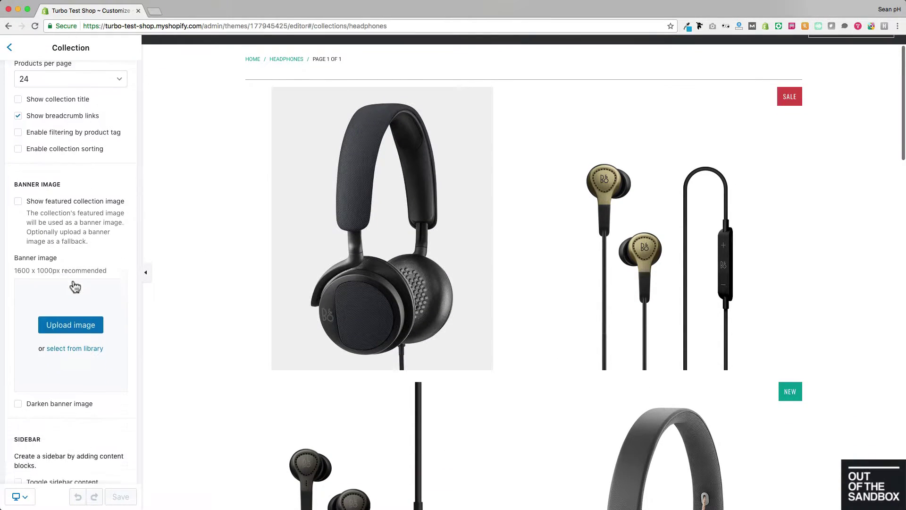
scroll(74, 285, up, 5)
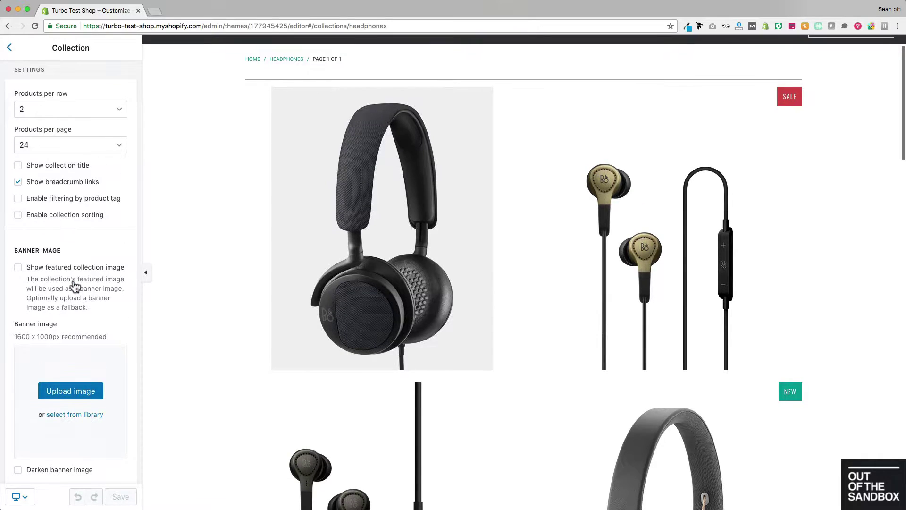
scroll(232, 245, up, 2)
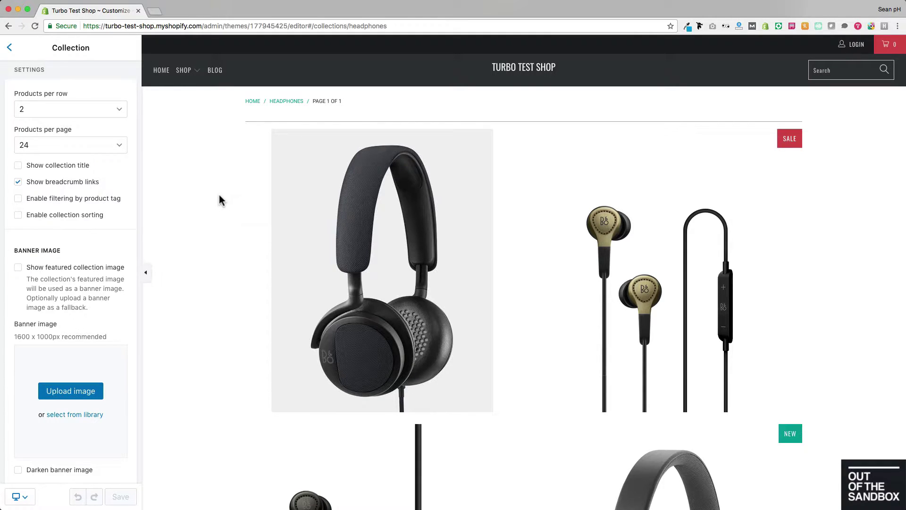
Step: Preview the Beoplay H2 product page, review its Product section settings, and return to the sections list
mouse_move(184, 70)
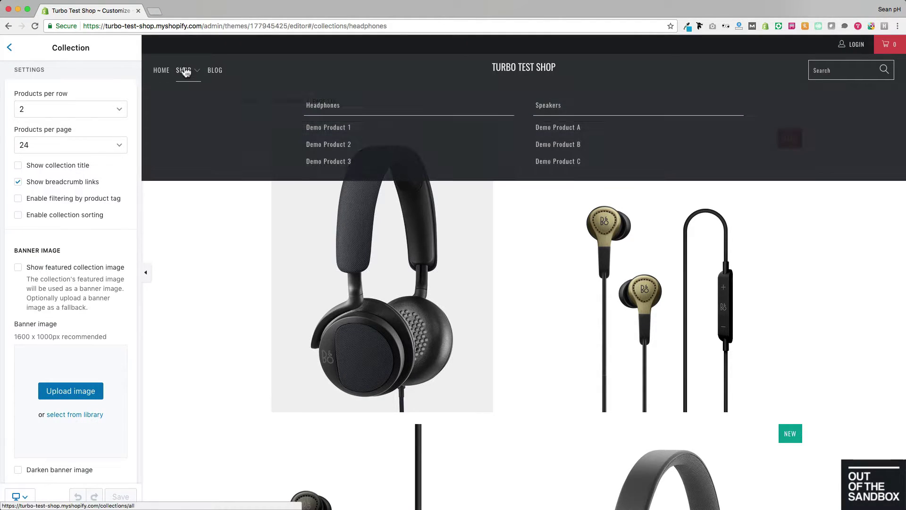
click(386, 211)
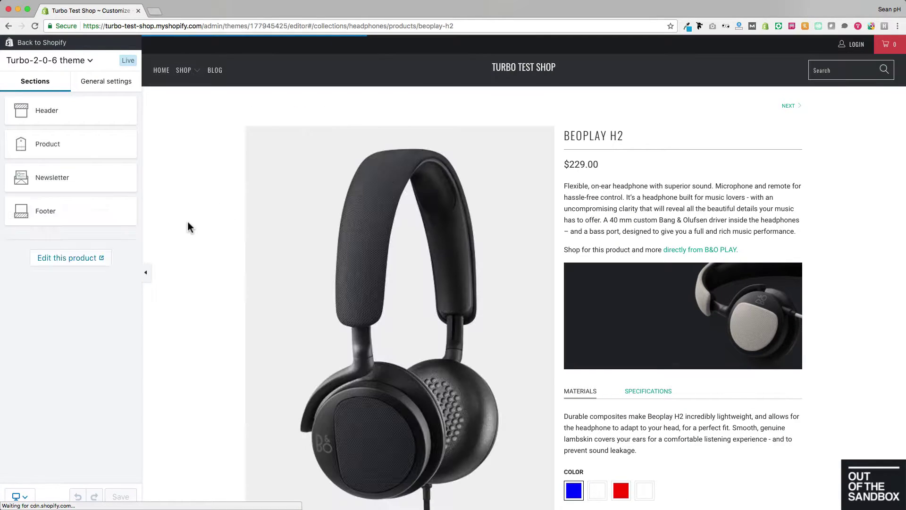
click(44, 149)
scroll(78, 110, down, 5)
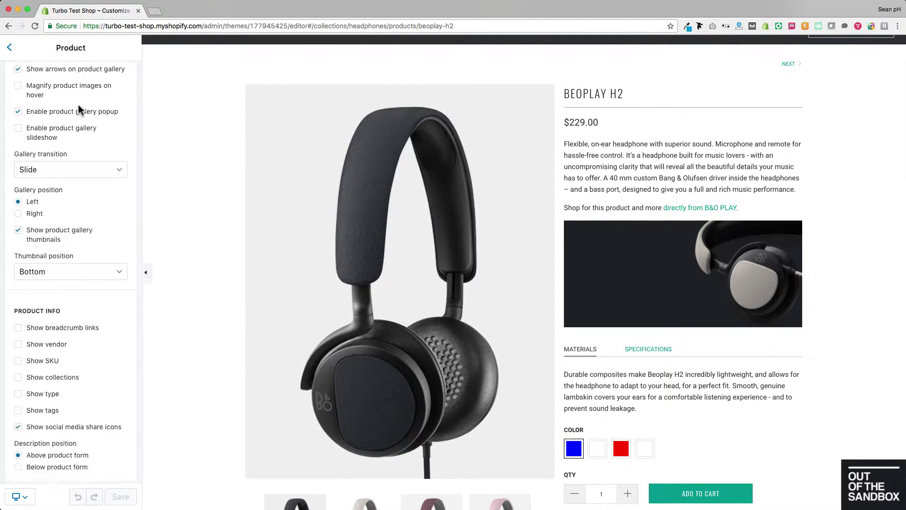
scroll(78, 109, down, 5)
scroll(78, 110, up, 10)
scroll(203, 131, up, 2)
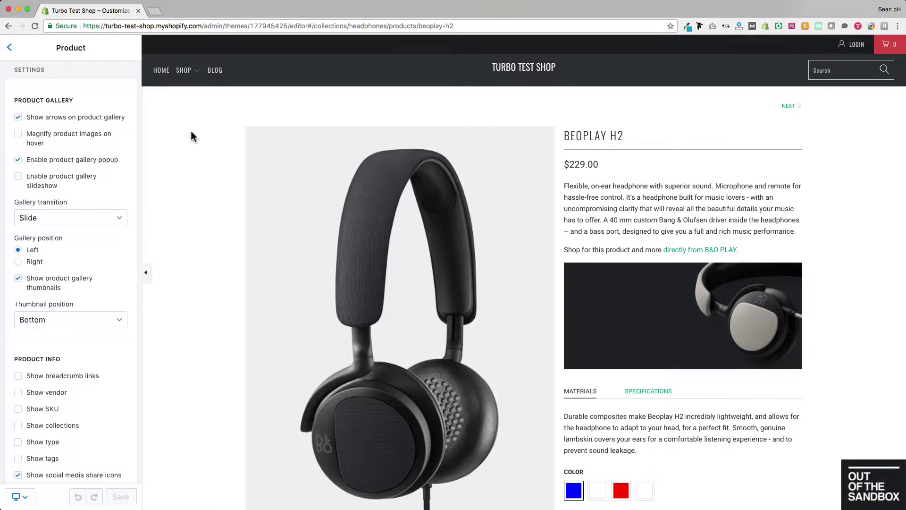
click(9, 47)
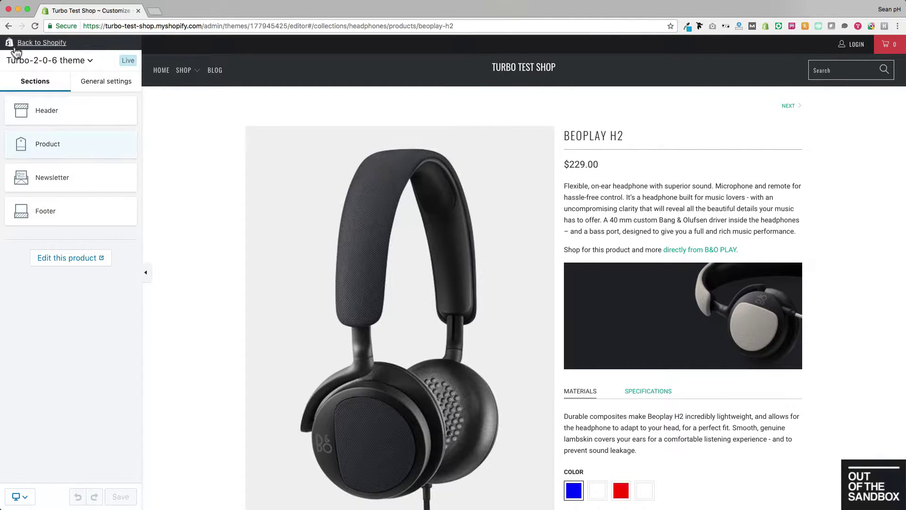
Step: In the admin tab, visit Products, Collections and Themes, ending on the Navigation menus page
super+click(42, 43)
click(195, 11)
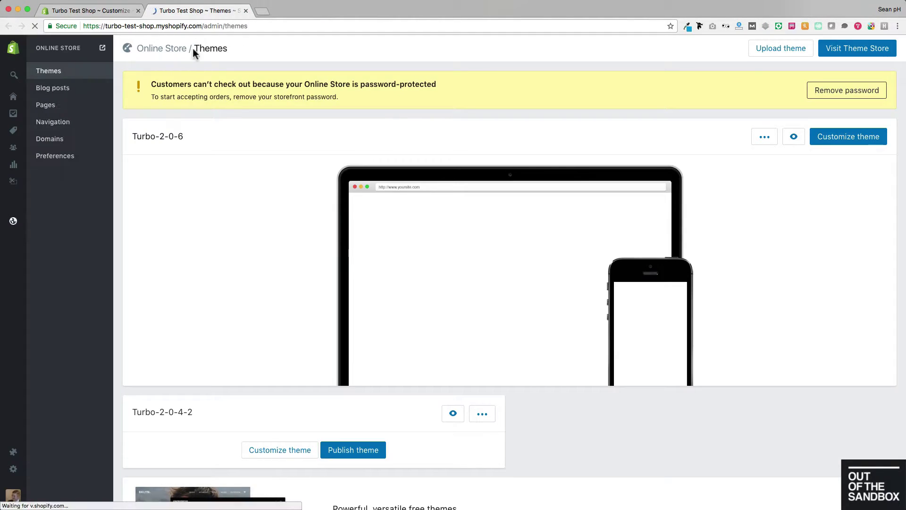
click(13, 132)
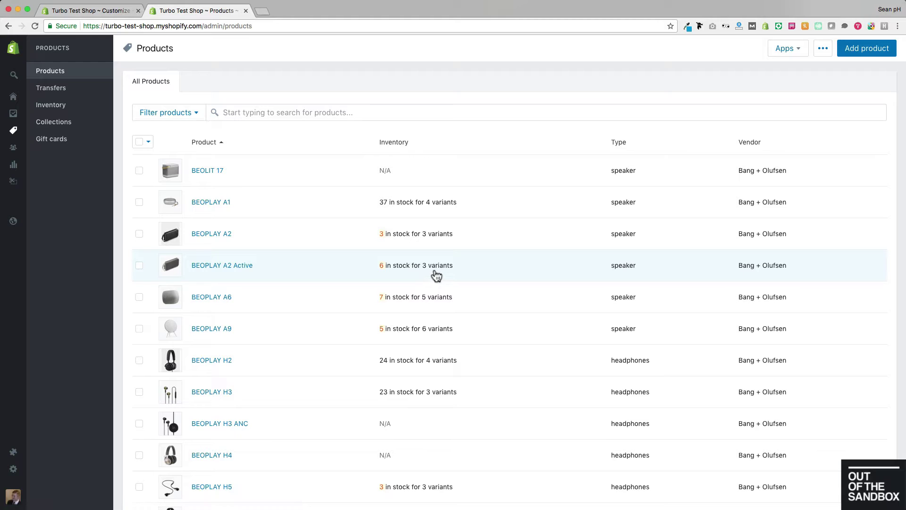
click(60, 123)
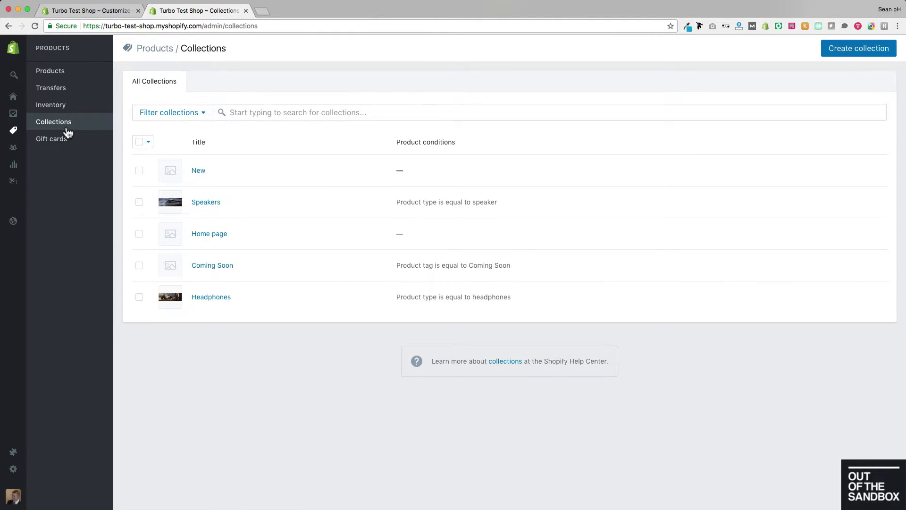
click(13, 220)
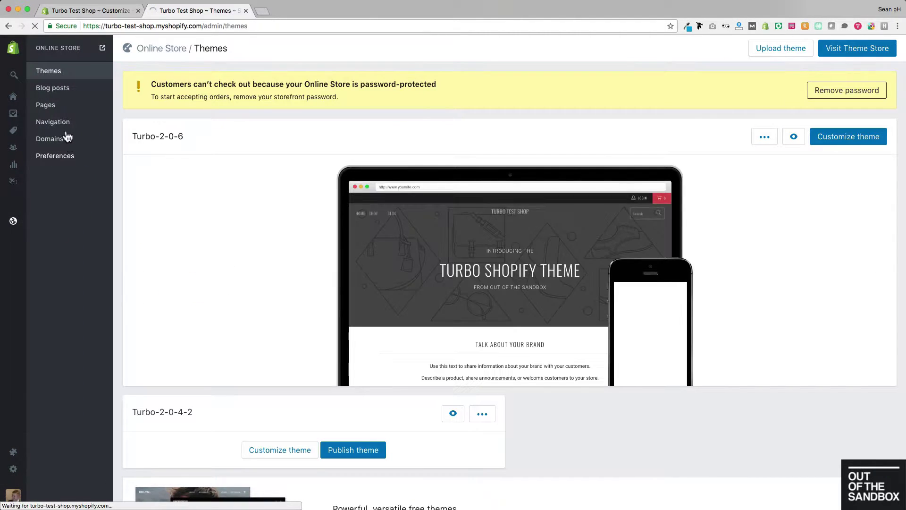
click(66, 130)
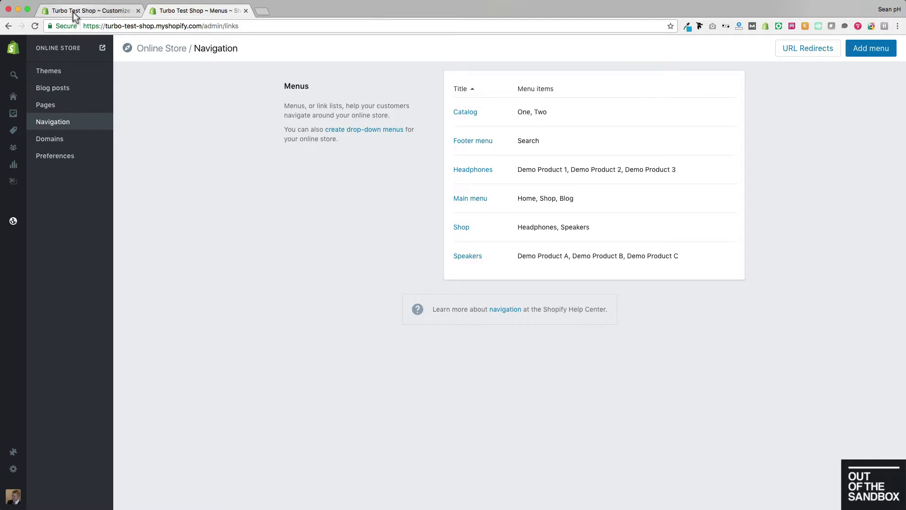
Step: Back in the theme editor, preview the blog page and review its Blog section settings
click(87, 11)
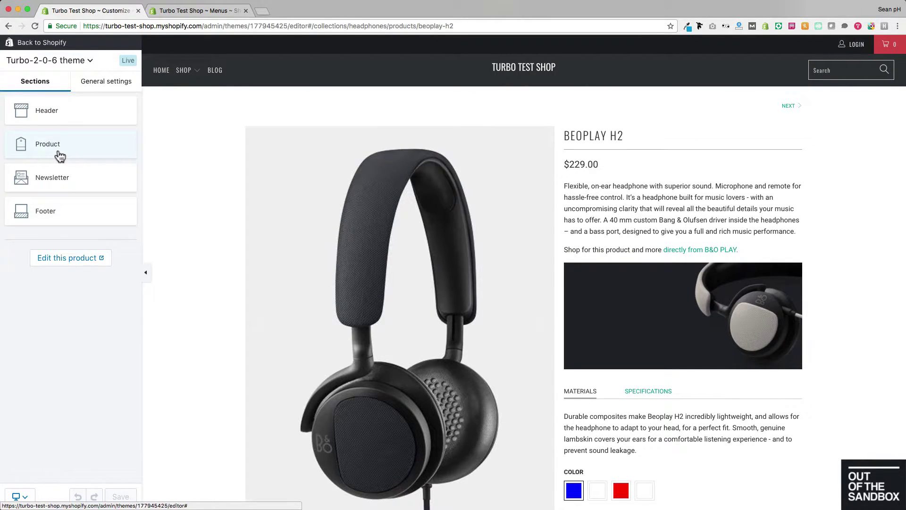
click(216, 73)
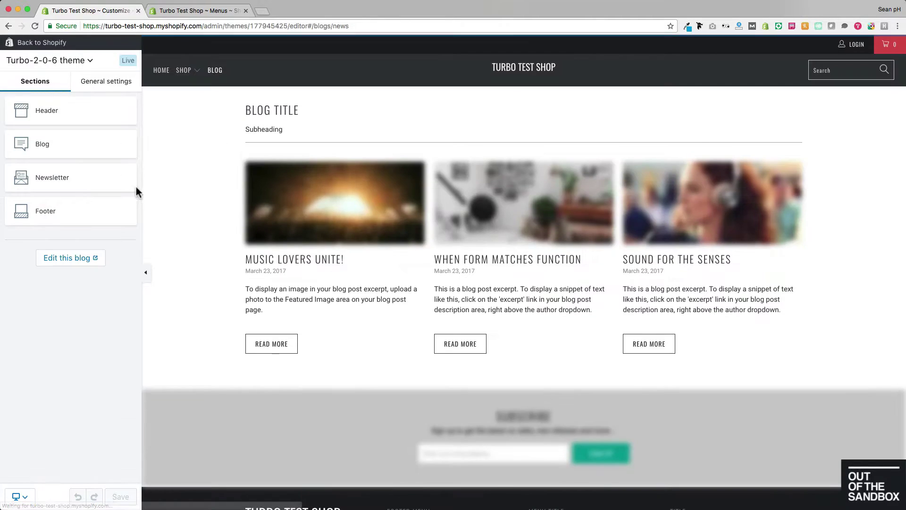
click(71, 141)
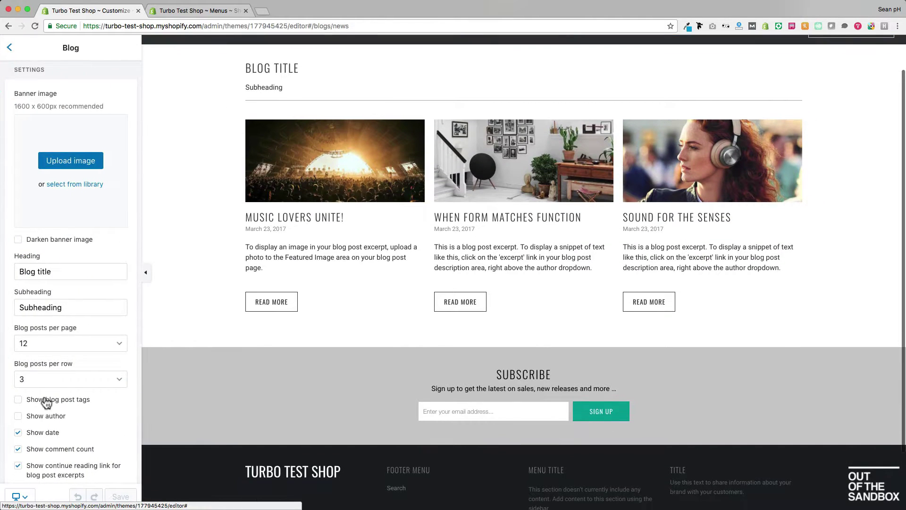
scroll(57, 330, down, 5)
scroll(65, 278, up, 5)
scroll(295, 156, up, 1)
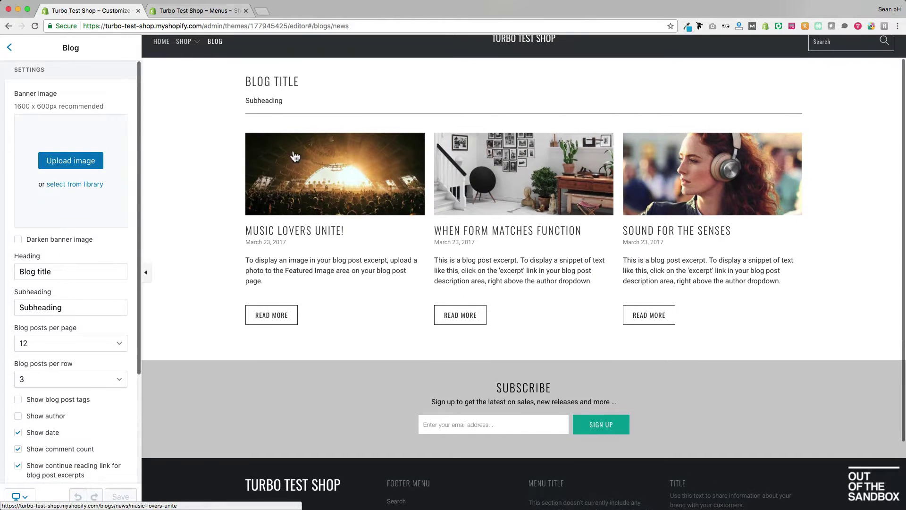
Step: Review the Music Lovers Unite! post and Cart page section settings, then preview the search page
click(295, 156)
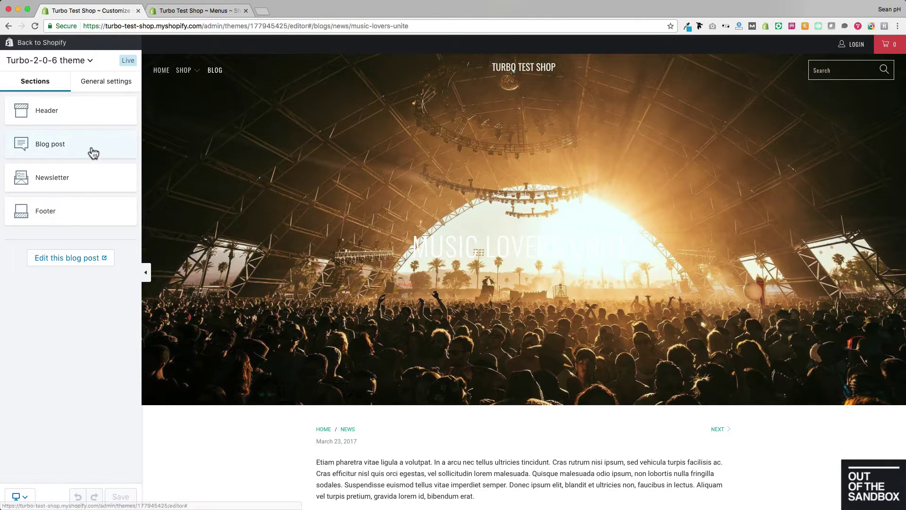
click(79, 145)
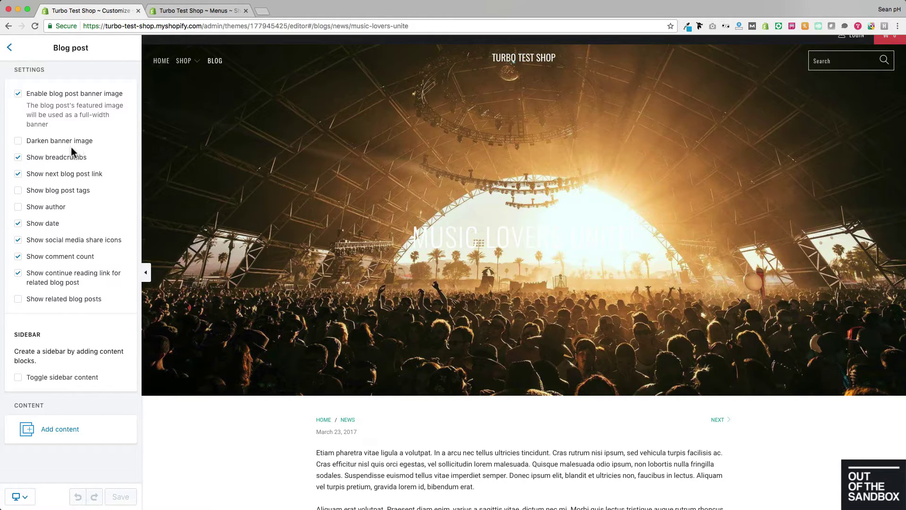
scroll(477, 222, up, 1)
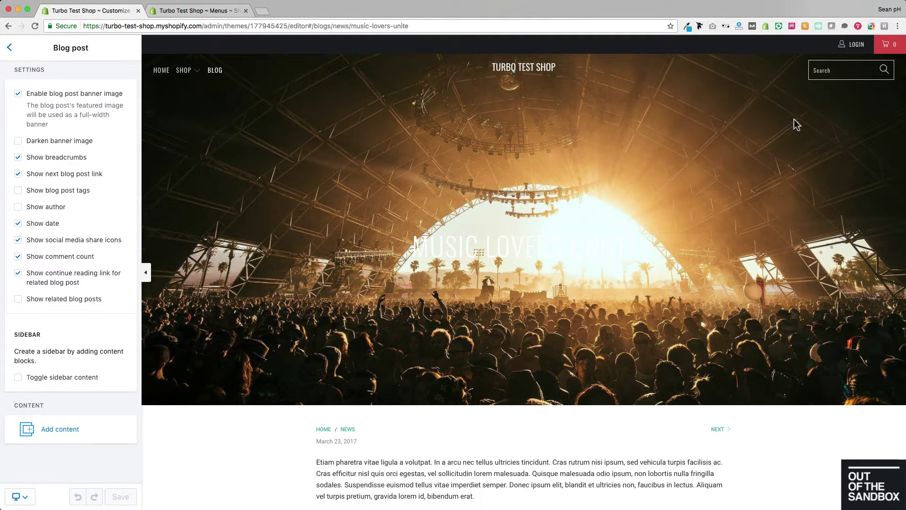
click(889, 44)
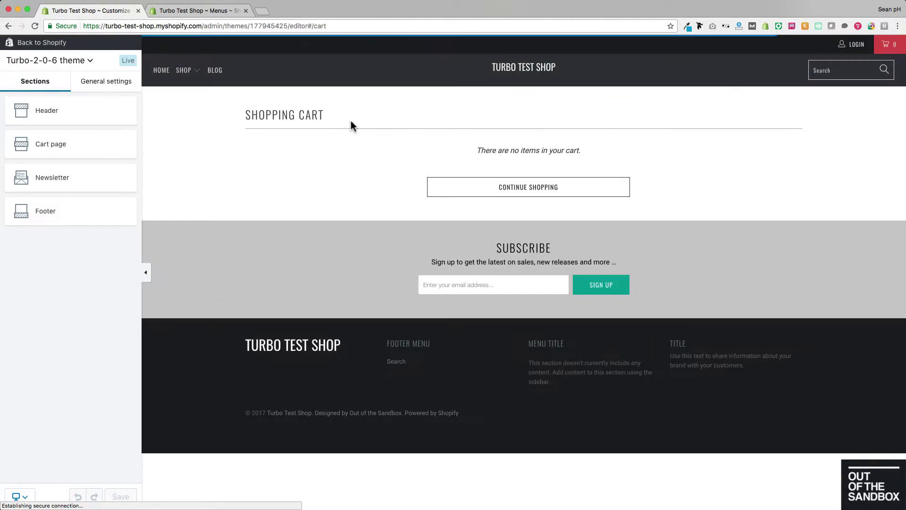
click(114, 141)
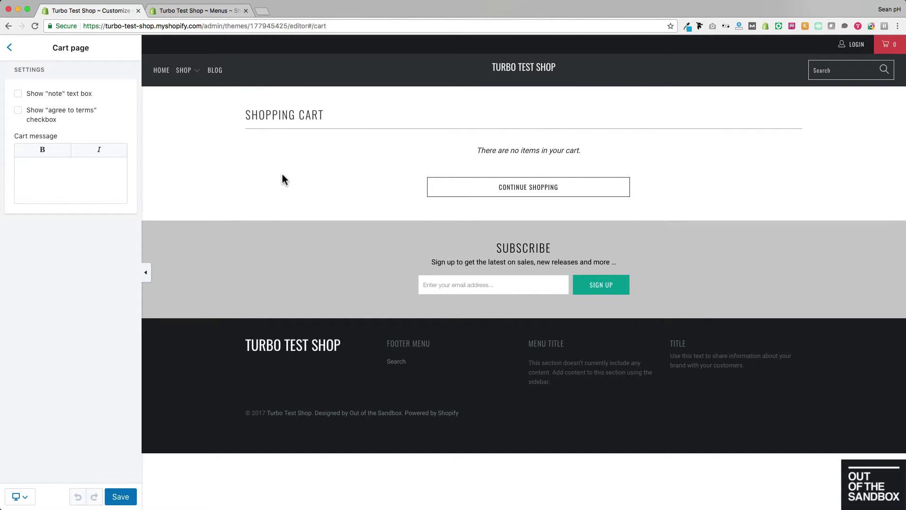
click(397, 362)
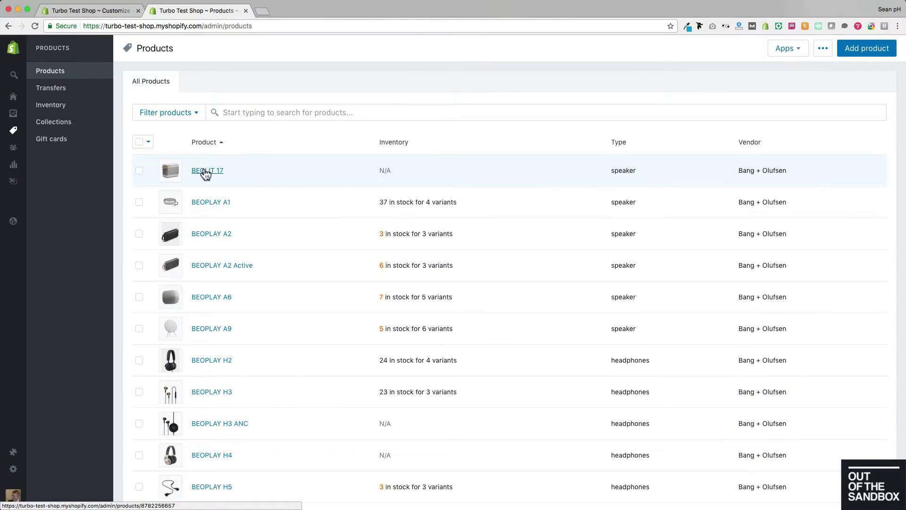
Step: Open the BEOLIT 17 product and confirm its template suffix stays product.details
click(206, 172)
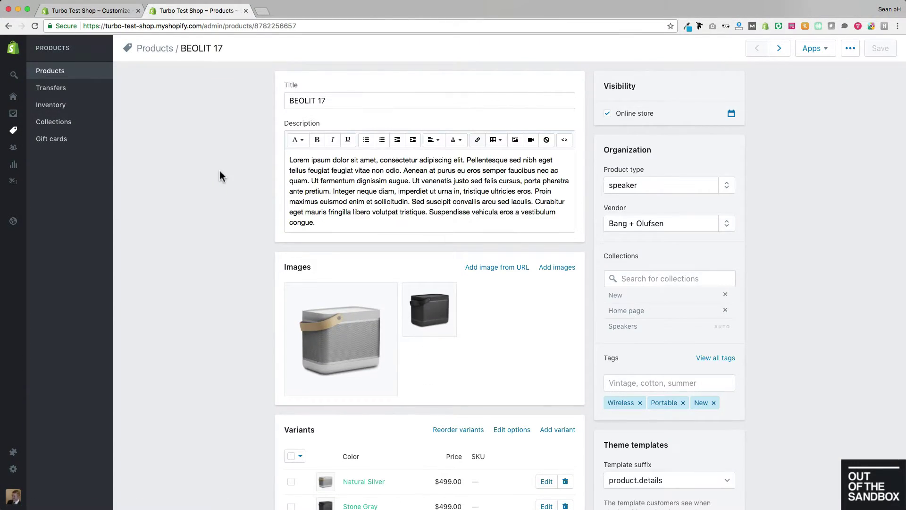
scroll(219, 171, down, 5)
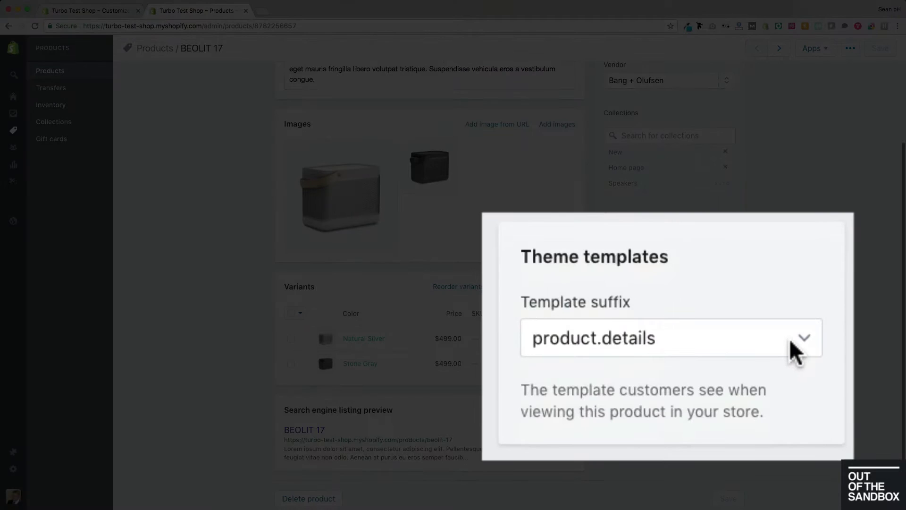
click(722, 337)
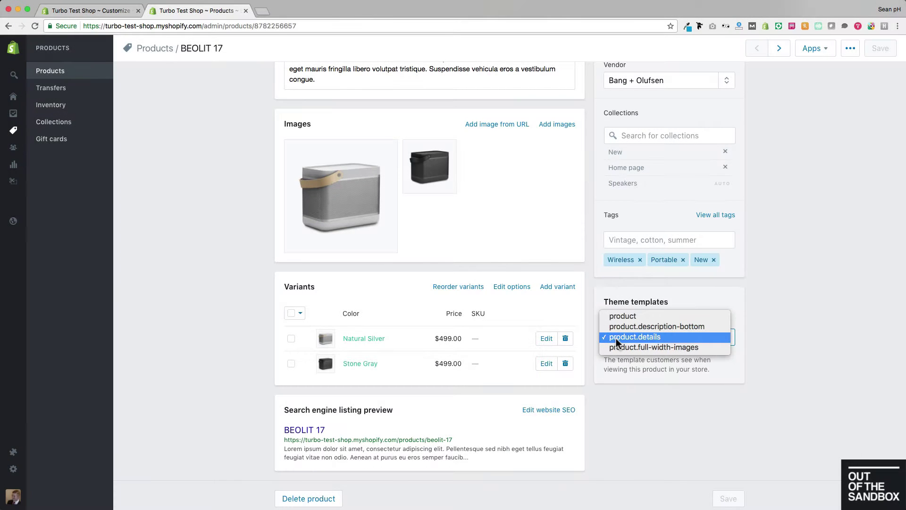
click(616, 338)
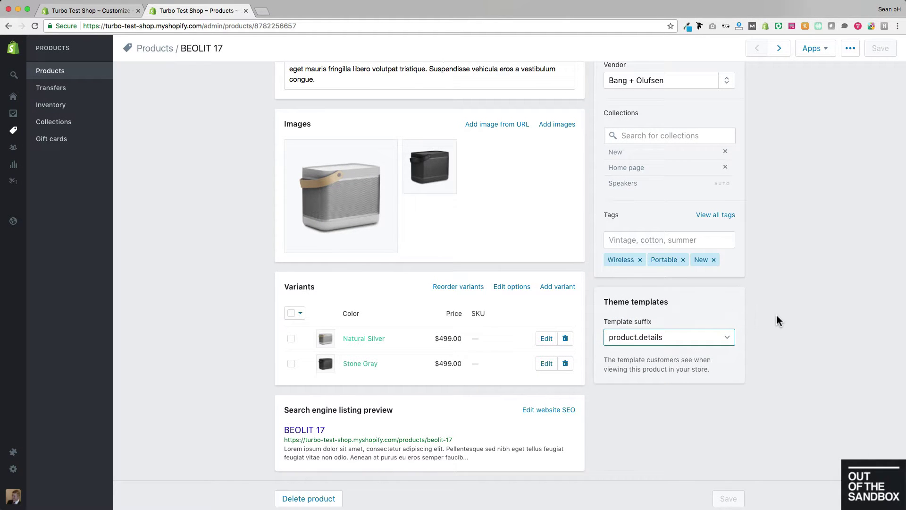
scroll(775, 320, down, 1)
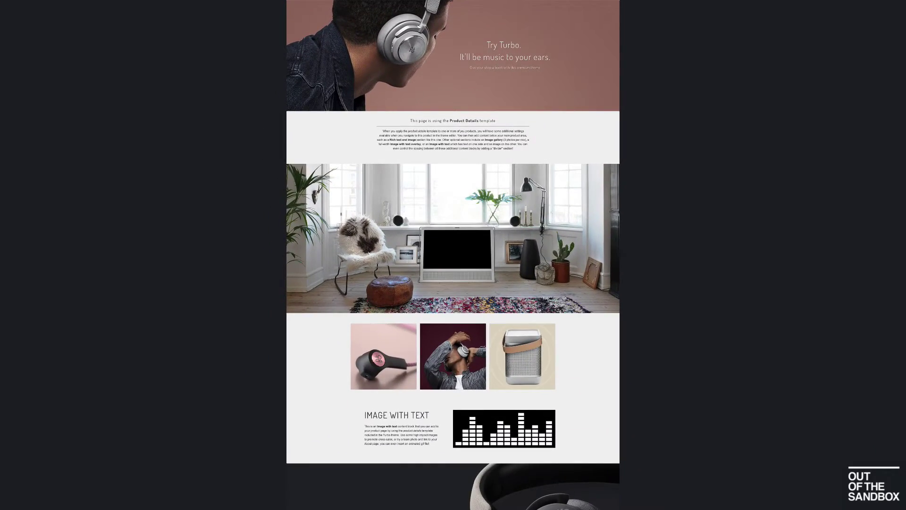
scroll(760, 330, down, 3)
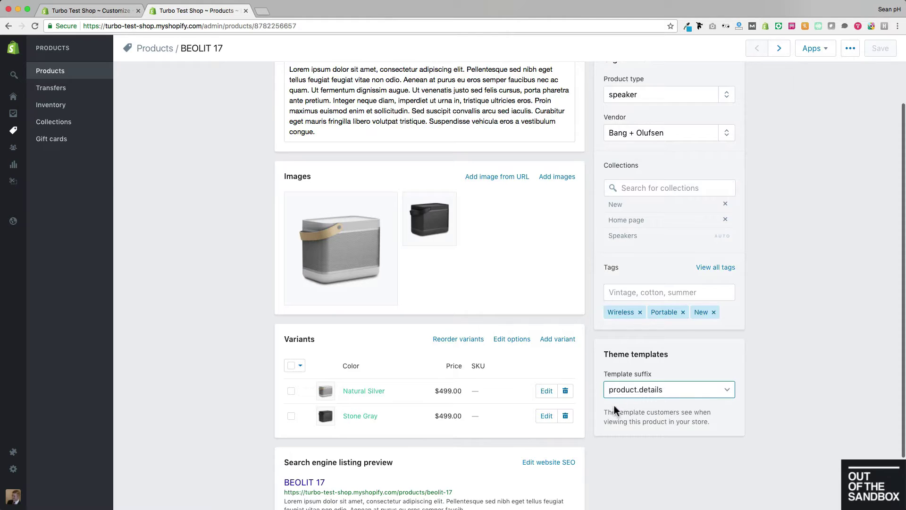
Step: Preview BEOLIT 17 through the Speakers collection and review its Product section's content blocks
click(69, 10)
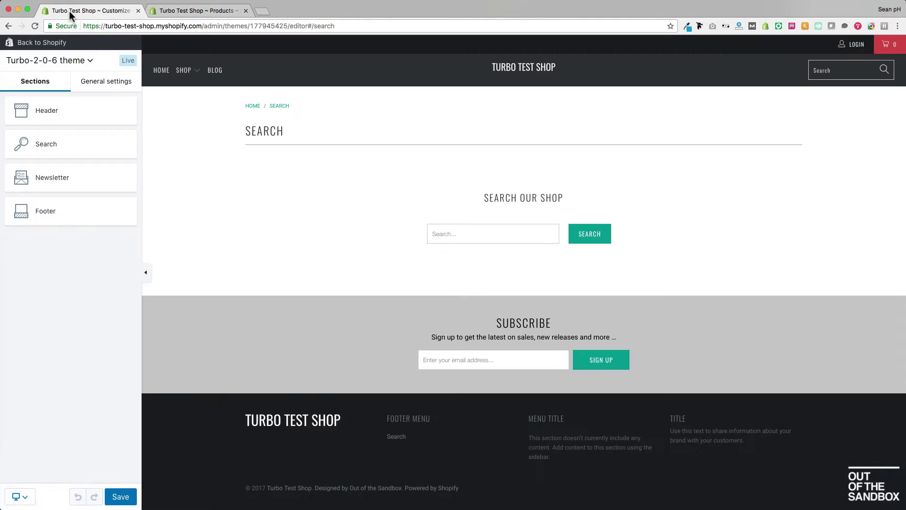
mouse_move(184, 71)
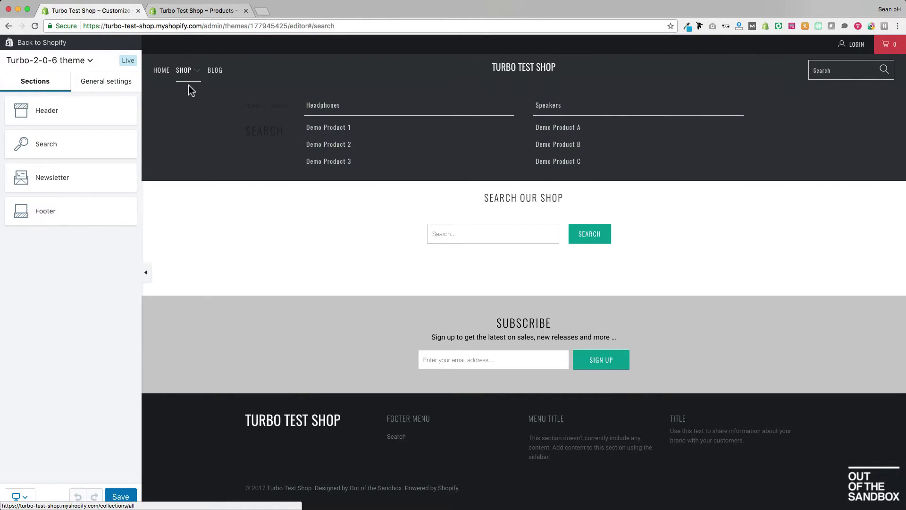
click(545, 105)
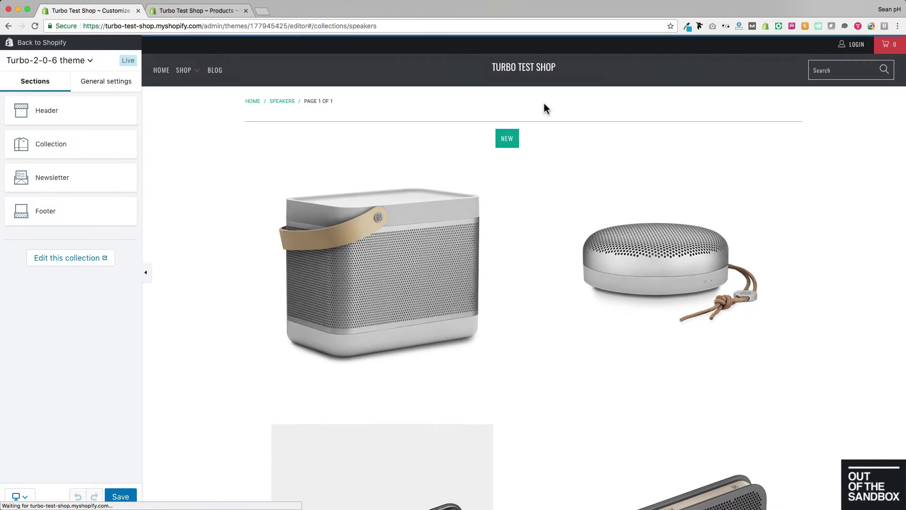
click(431, 229)
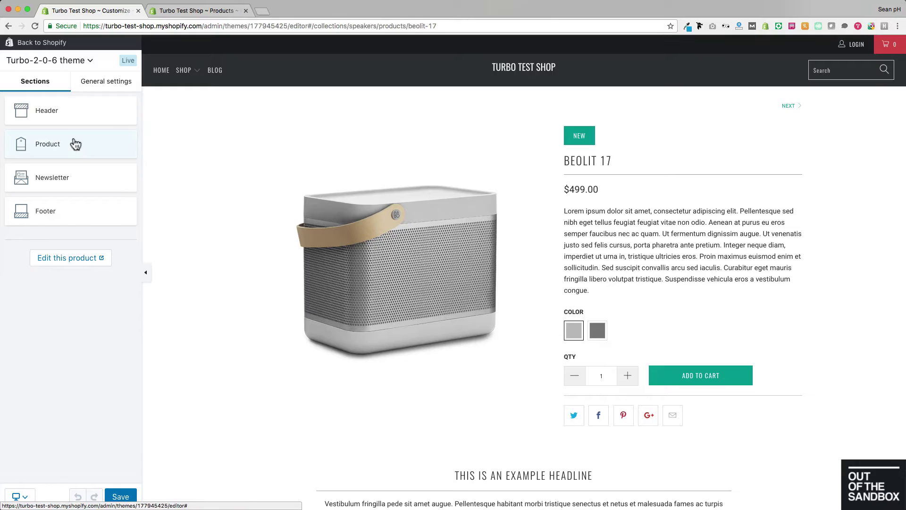
click(71, 143)
scroll(68, 147, down, 12)
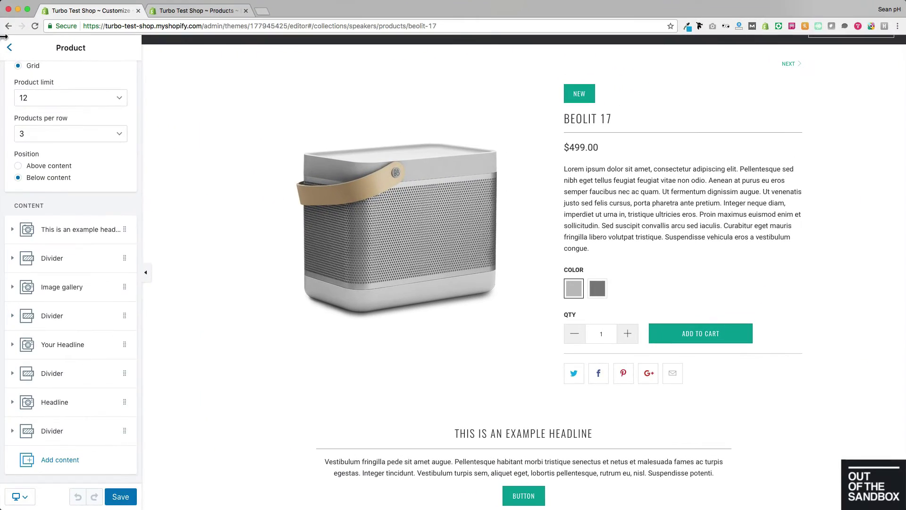
Step: From the sections list, open General settings > Product grid to see 2 per mobile row and 200-pixel images
click(62, 48)
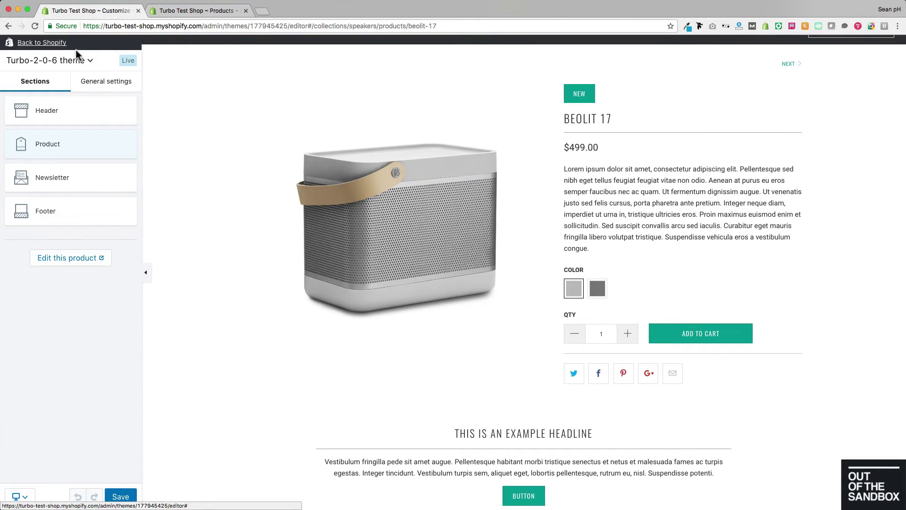
click(105, 88)
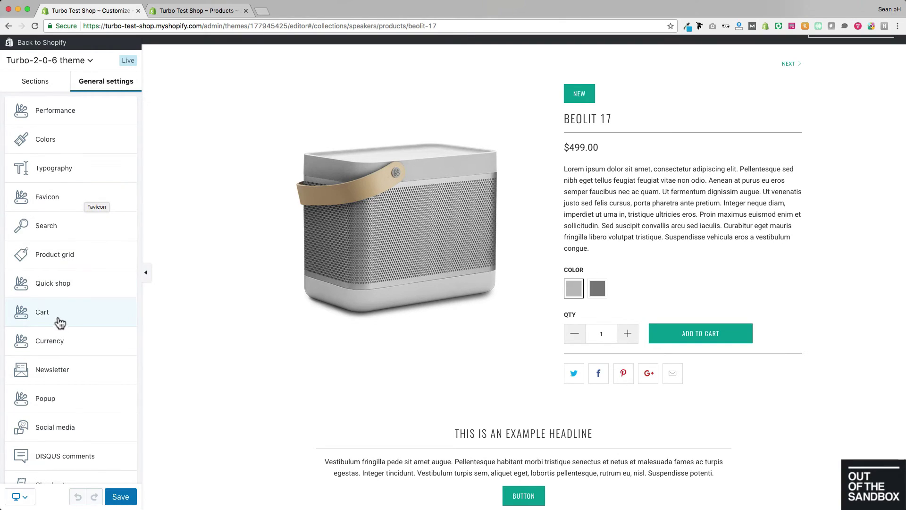
click(51, 263)
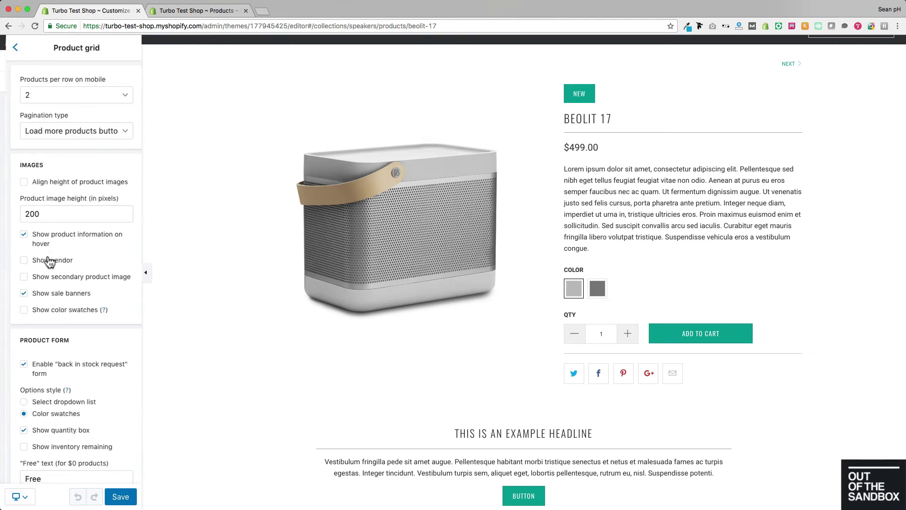